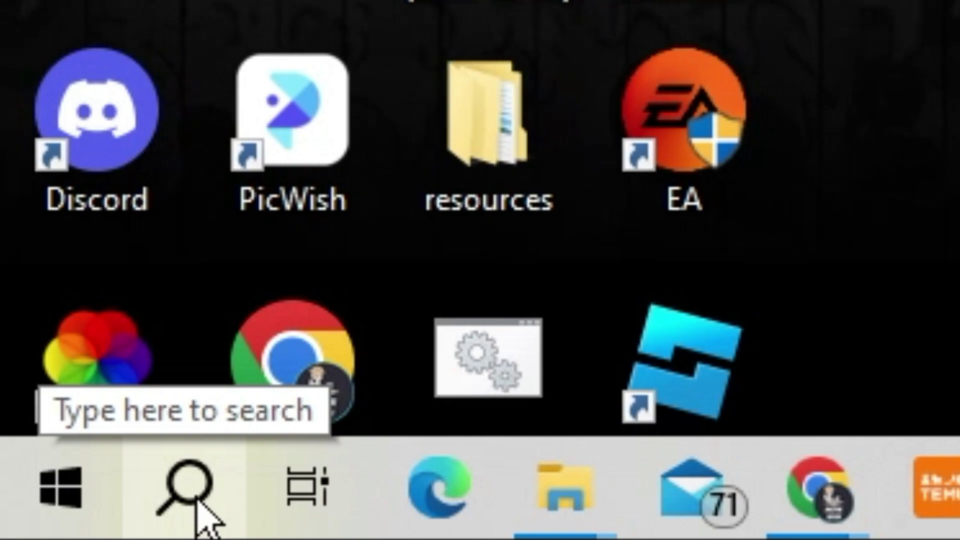
Open the %temp% folder in File Explorer through the Run dialog.
left_click(195, 490)
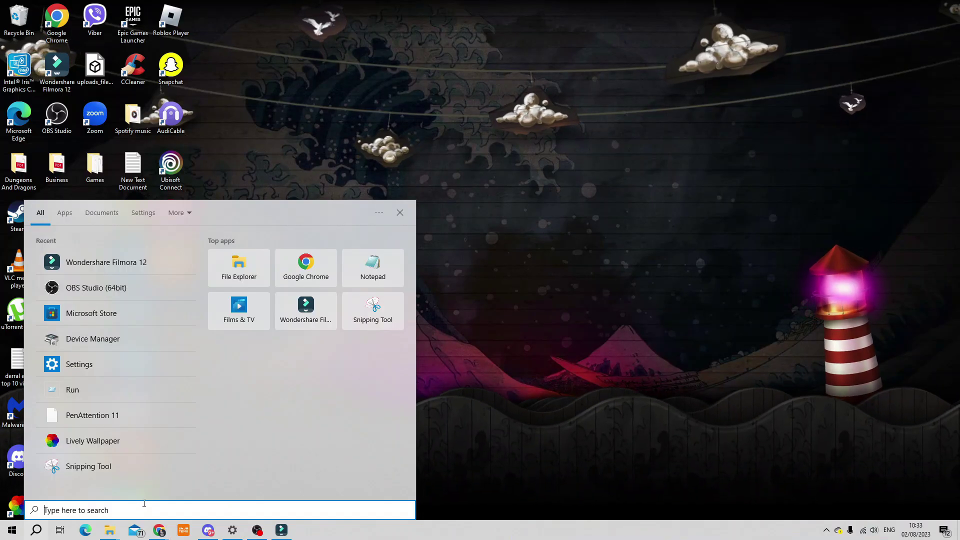
type("run")
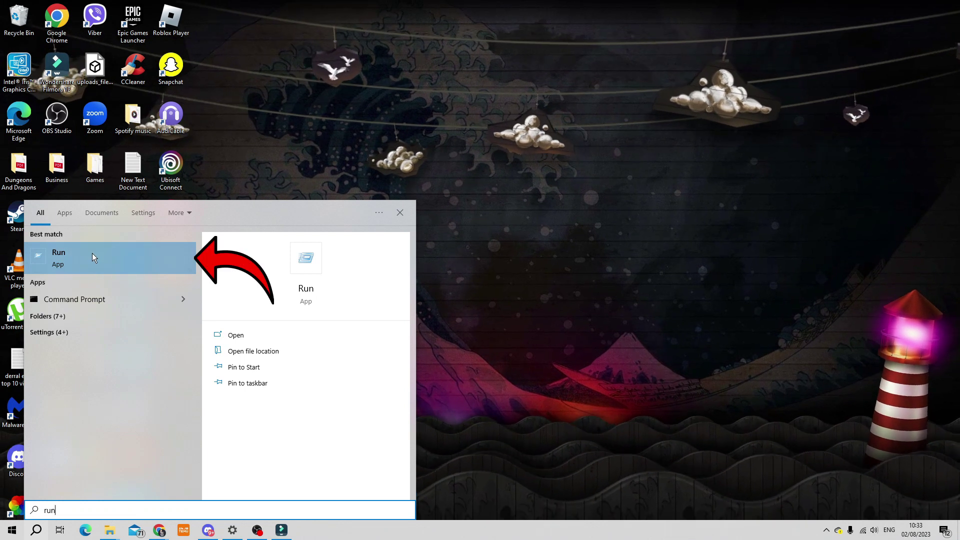
left_click(92, 253)
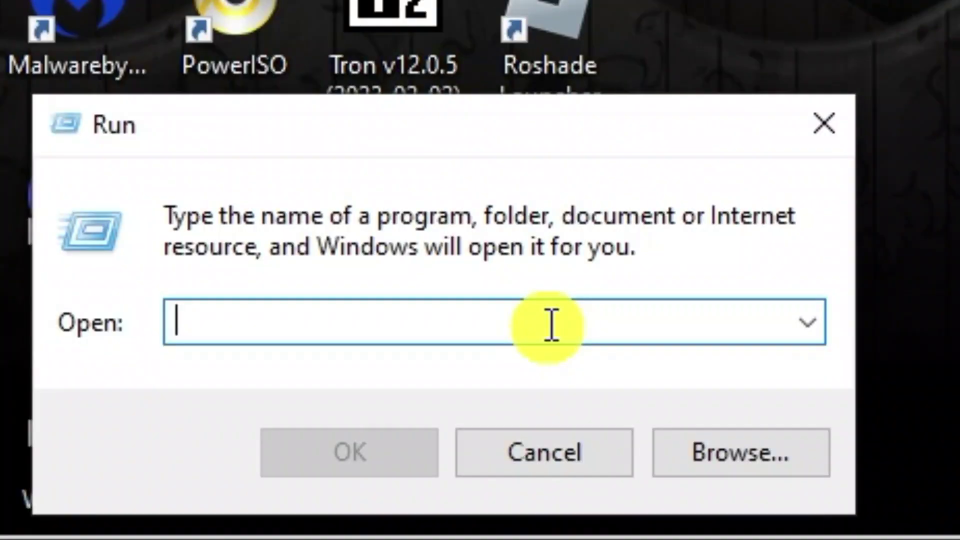
type("%t")
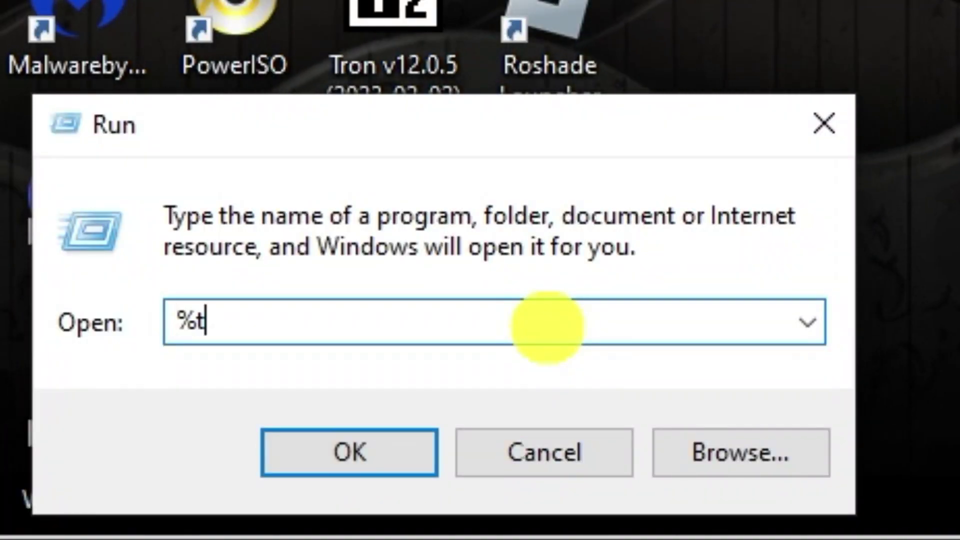
type("emp%")
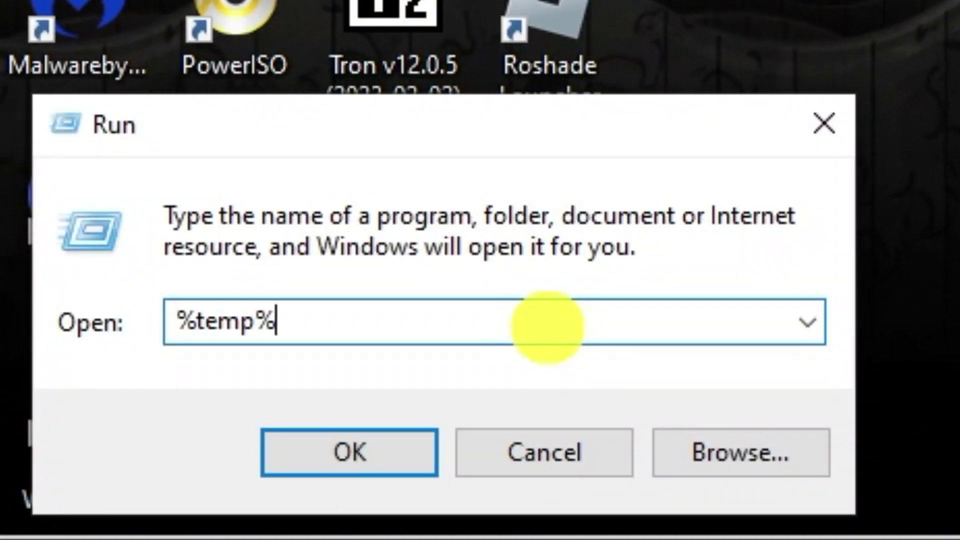
key("Return")
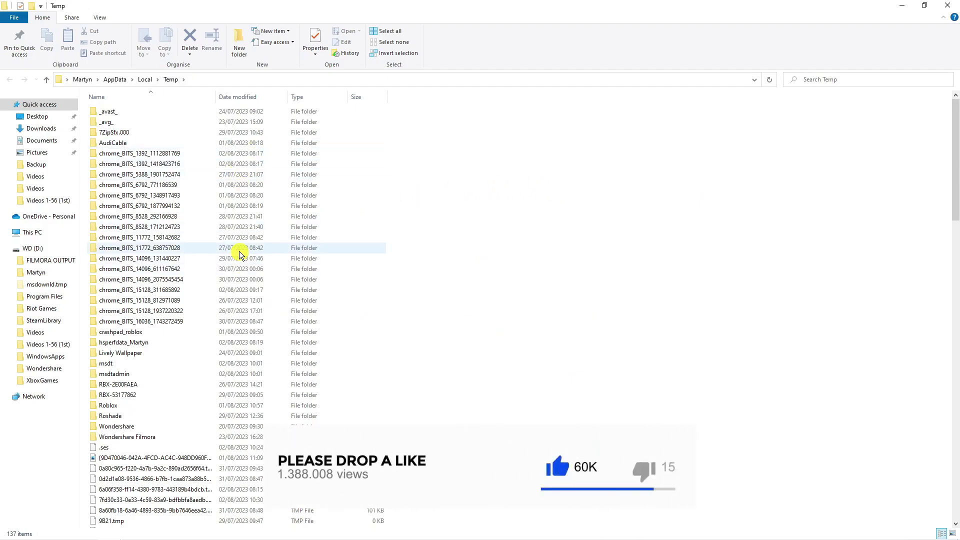
Delete the Roblox folder from Temp, leaving 135 items.
scroll(228, 294, "down", 1)
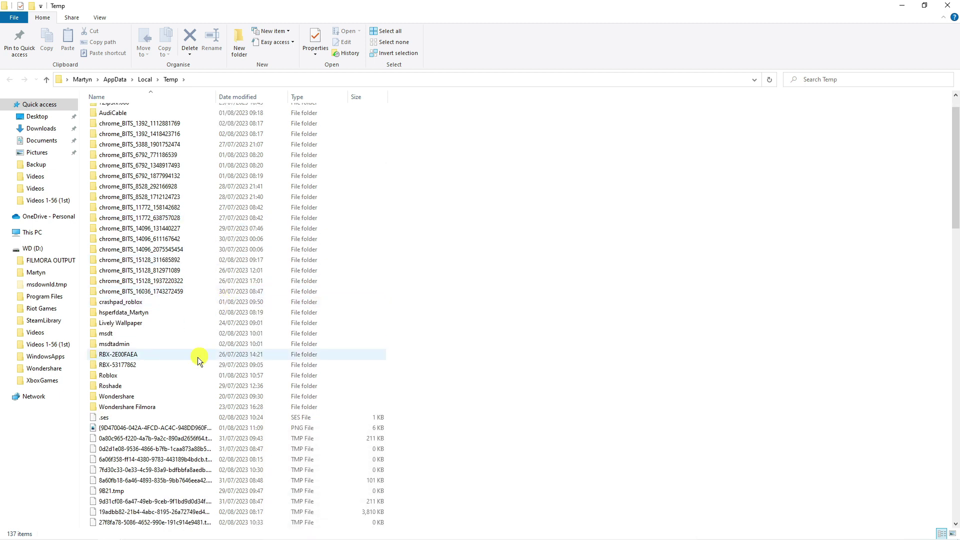
left_click(172, 375)
key("Delete")
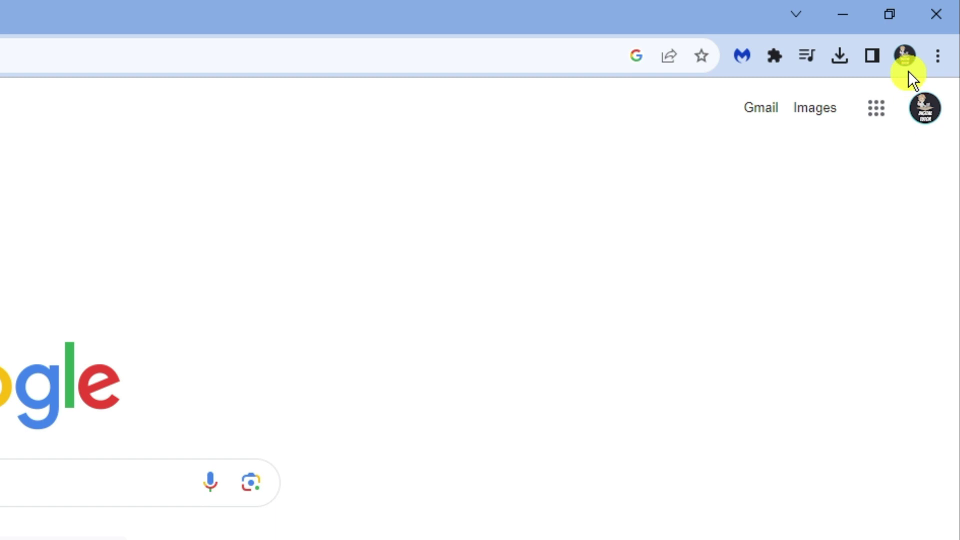
Go to Chrome Settings and show the Privacy and security page.
left_click(937, 57)
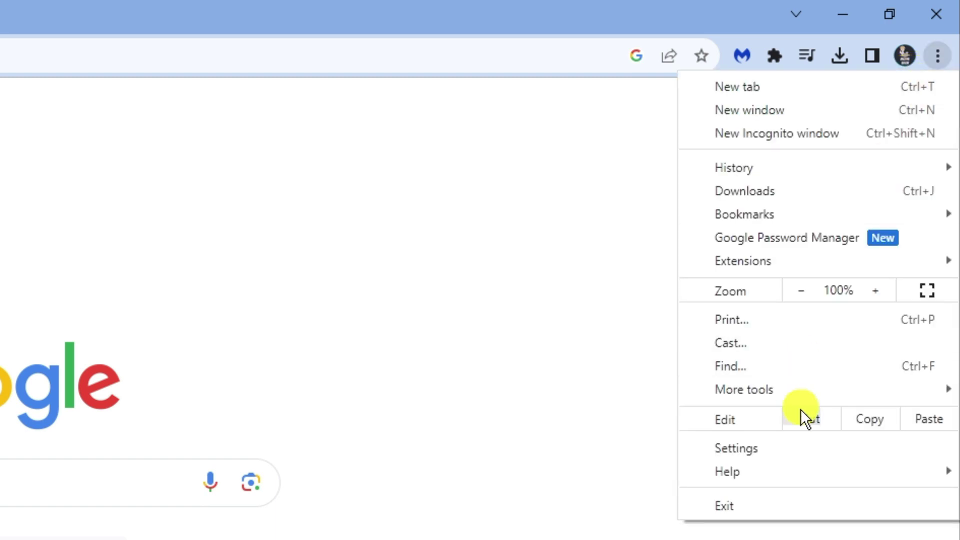
left_click(831, 448)
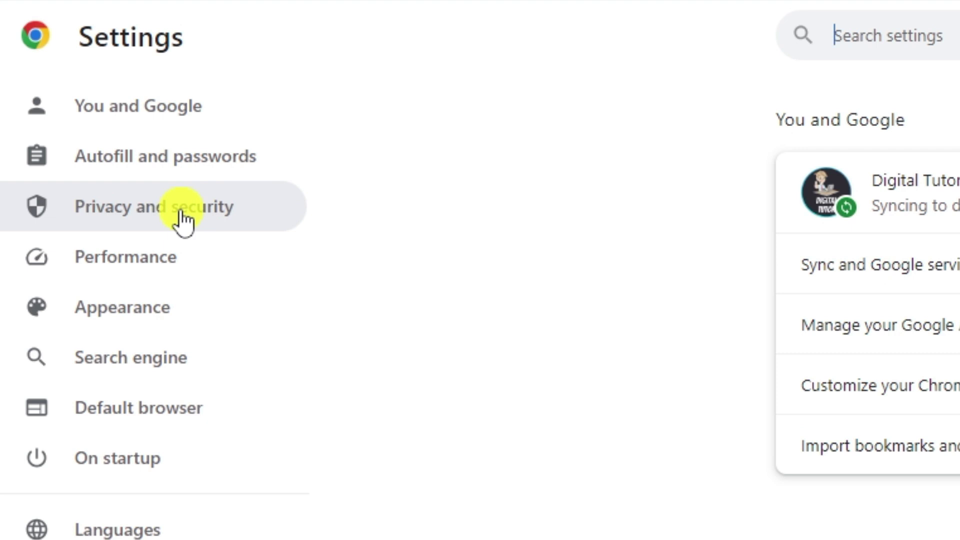
left_click(182, 220)
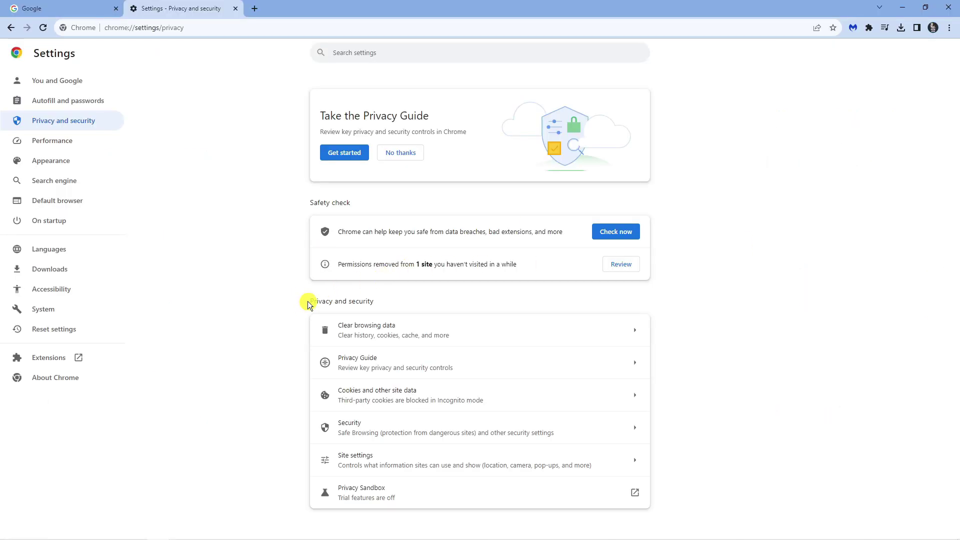
left_click_drag(372, 302, 375, 301)
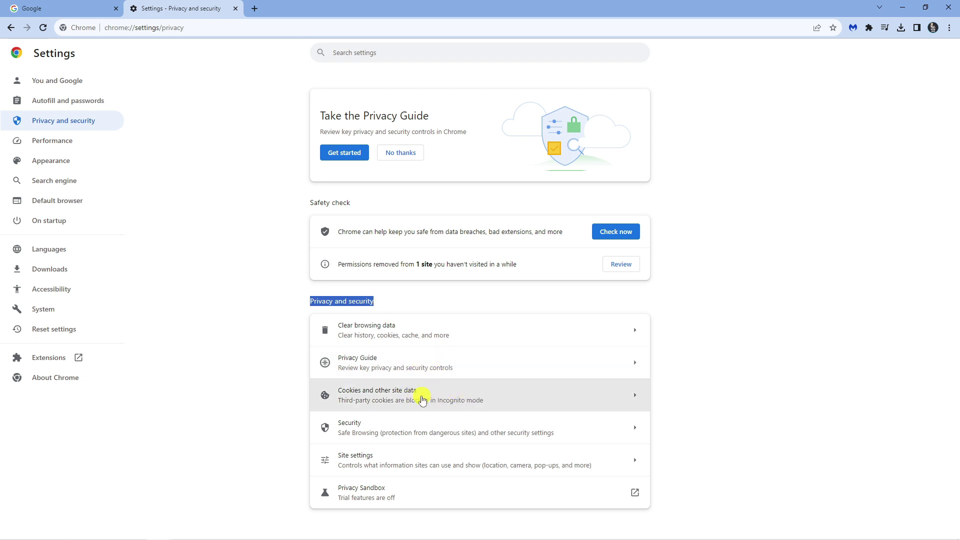
Show the full list of sites with stored data under Cookies and other site data.
left_click(414, 396)
scroll(799, 200, "down", 2)
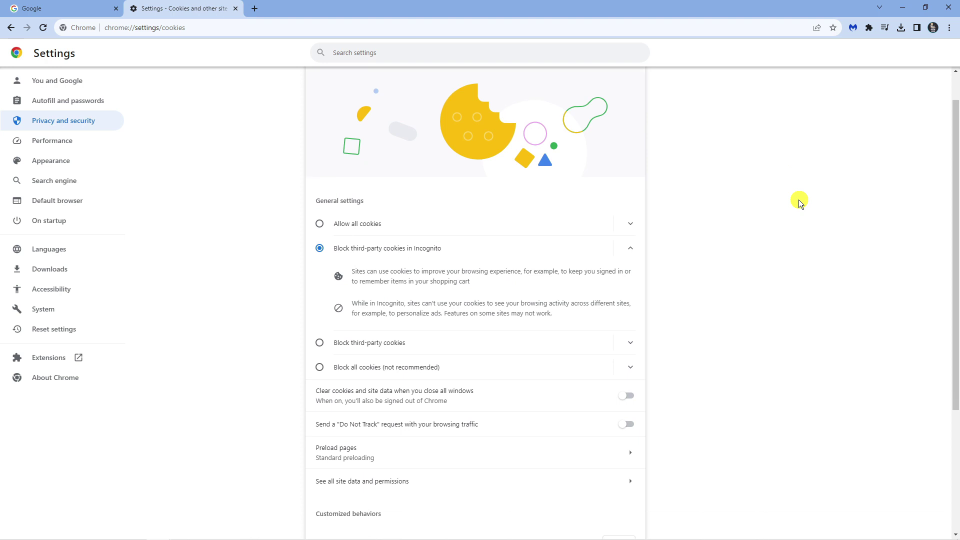
scroll(798, 200, "down", 1)
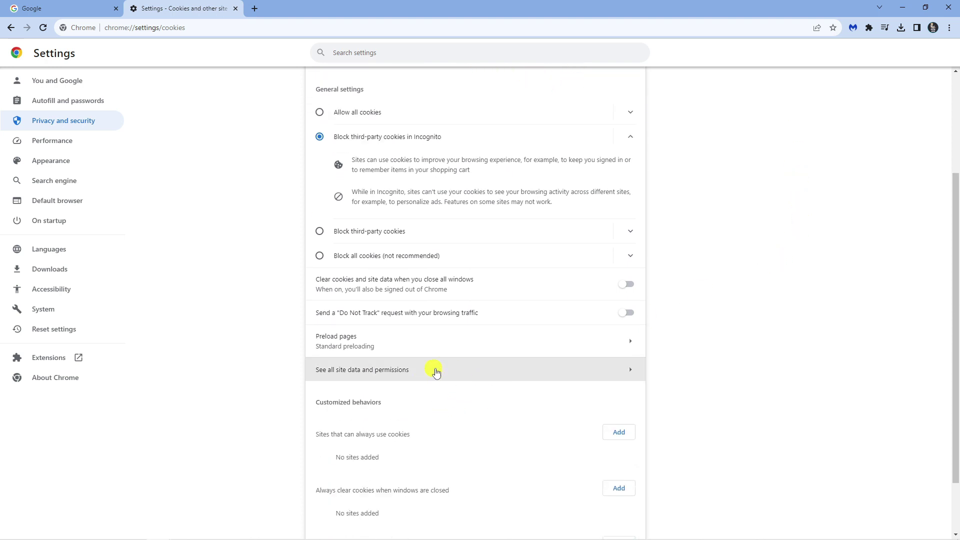
left_click(462, 372)
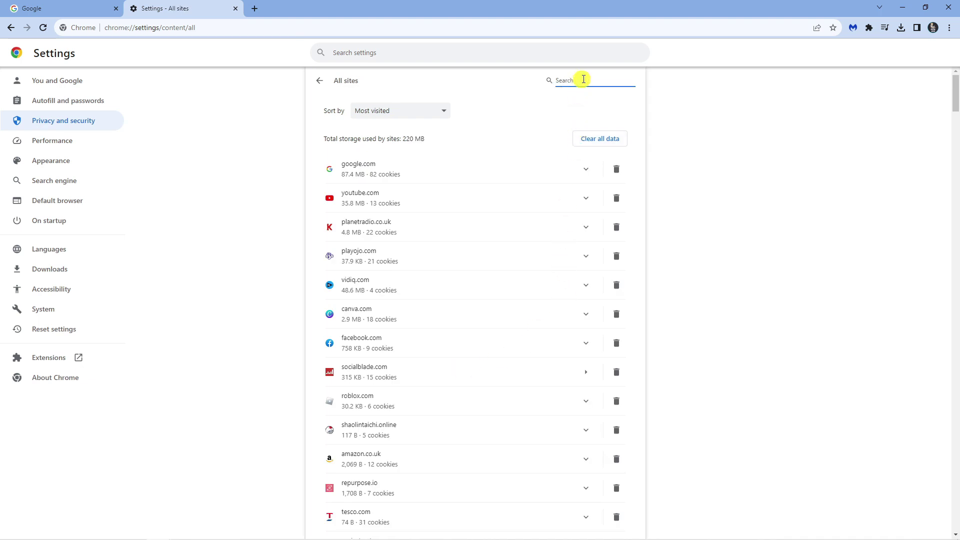
Find roblox.com, clear its 30.2 KB of site data and 6 cookies, and show the desktop.
left_click(583, 79)
type("roblox")
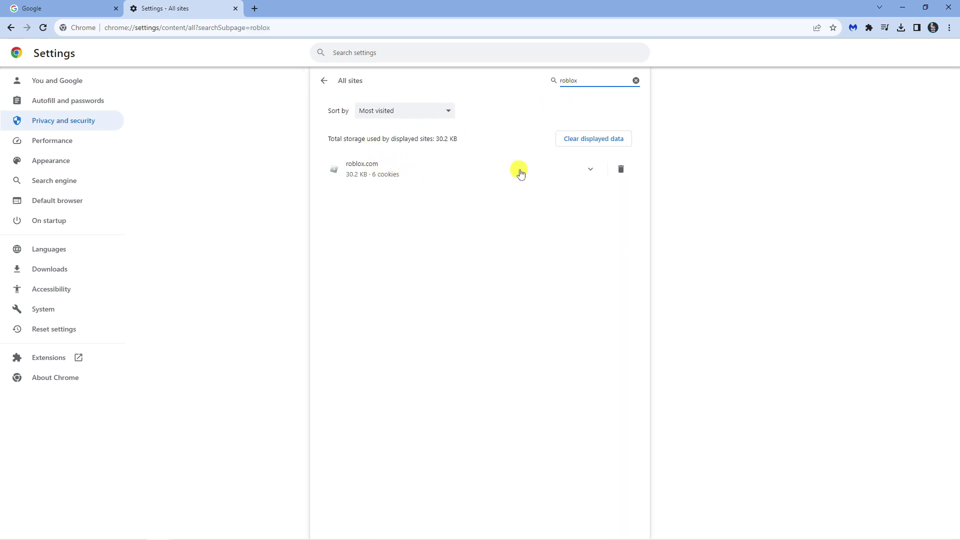
left_click(619, 169)
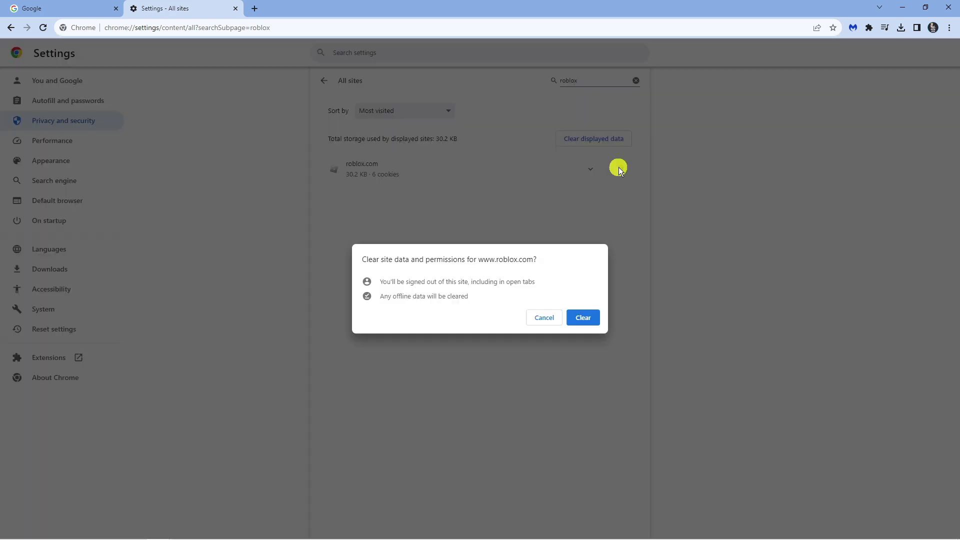
left_click(592, 318)
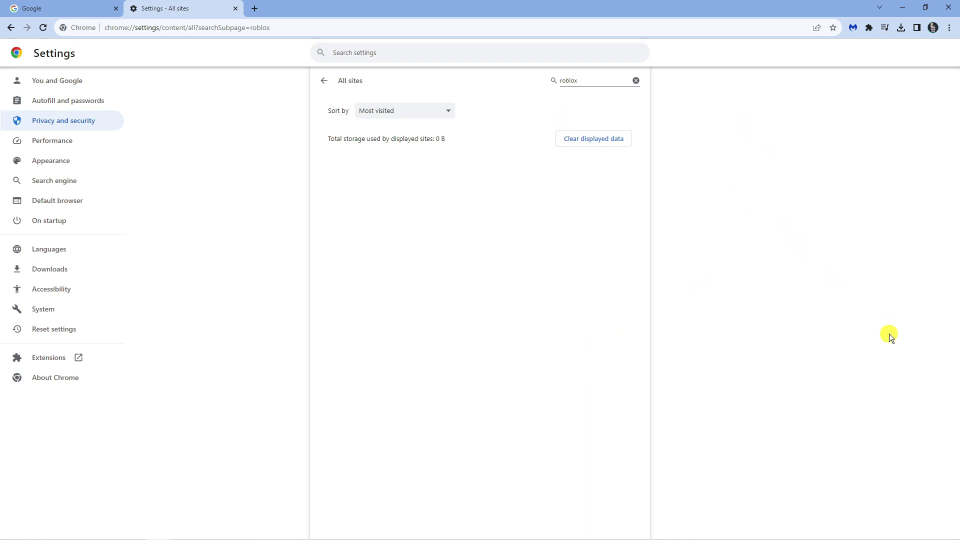
key("super+d")
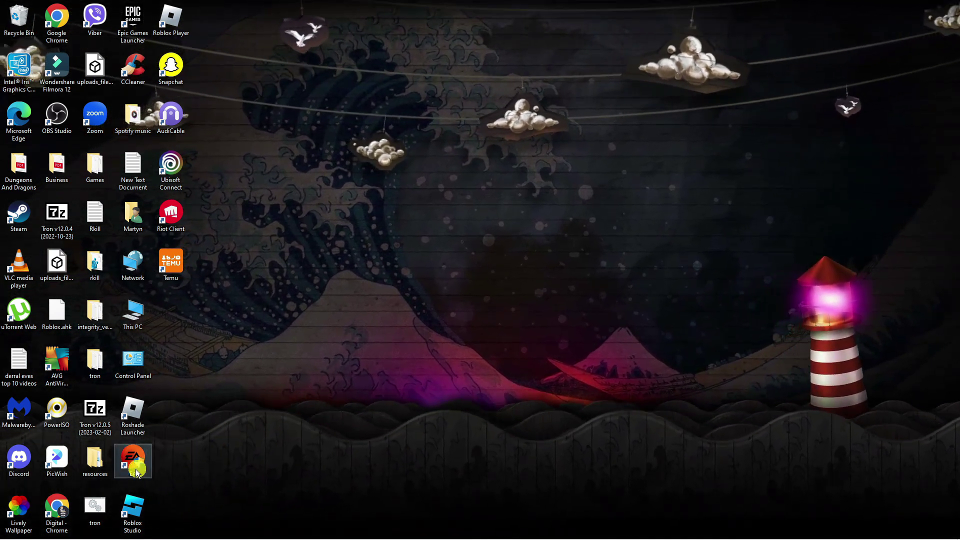
Search 'roblox player' and open its shortcut's Start Menu folder.
left_click(39, 529)
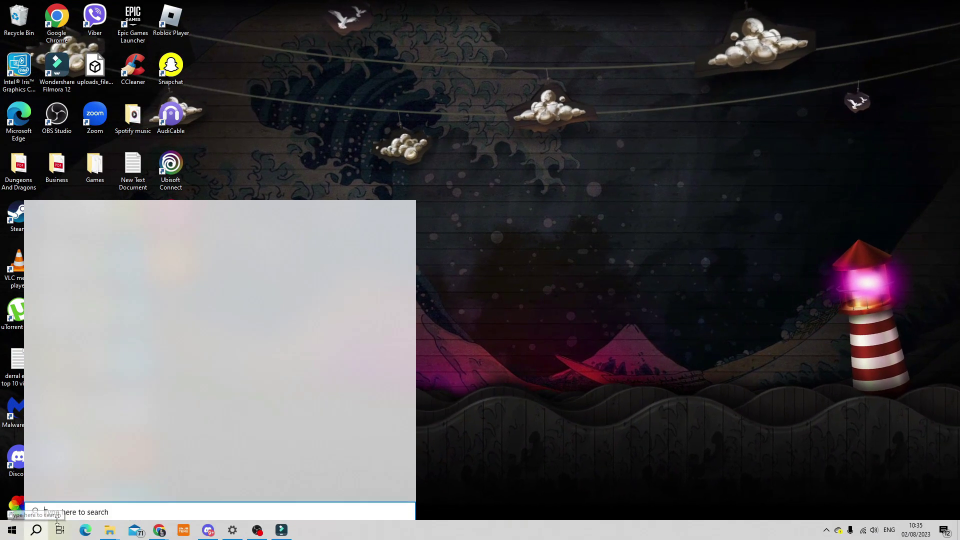
type("robl")
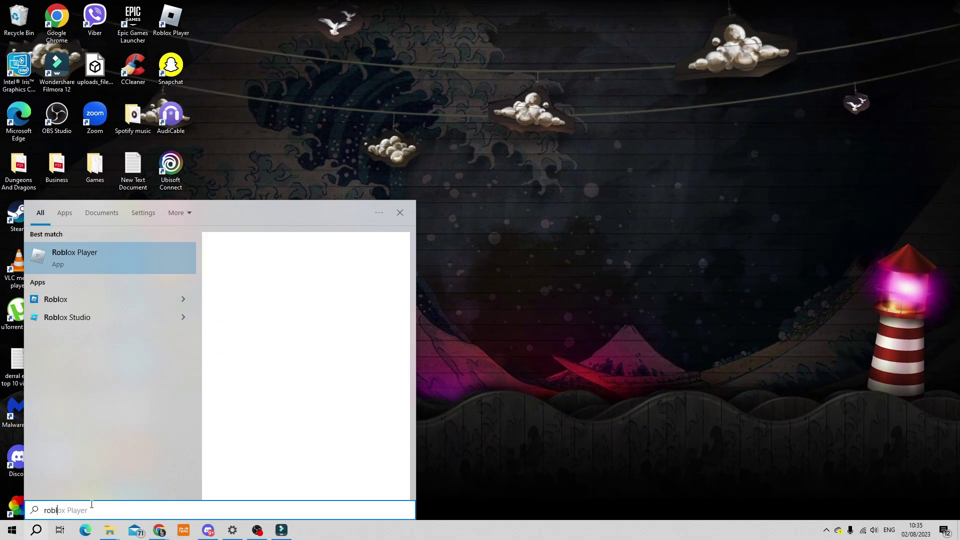
type("ox player")
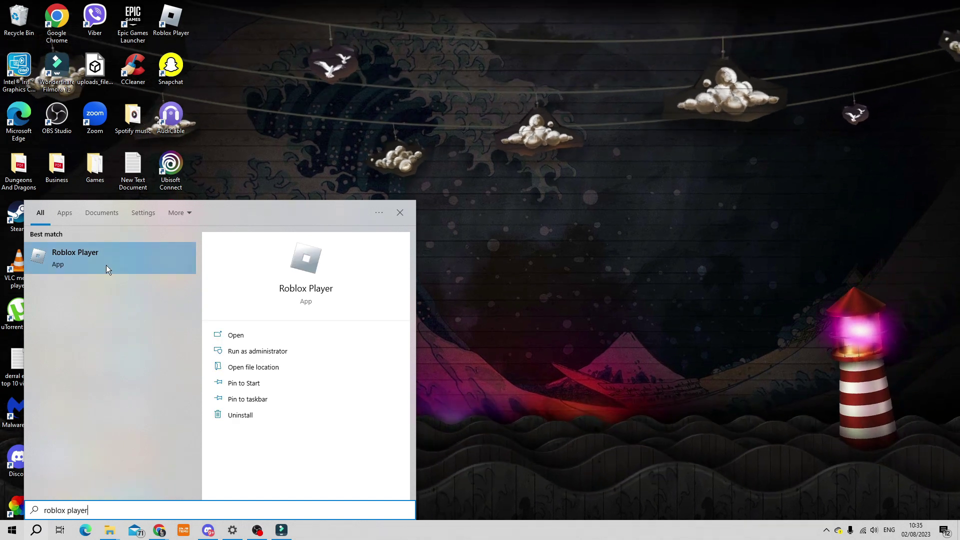
right_click(106, 265)
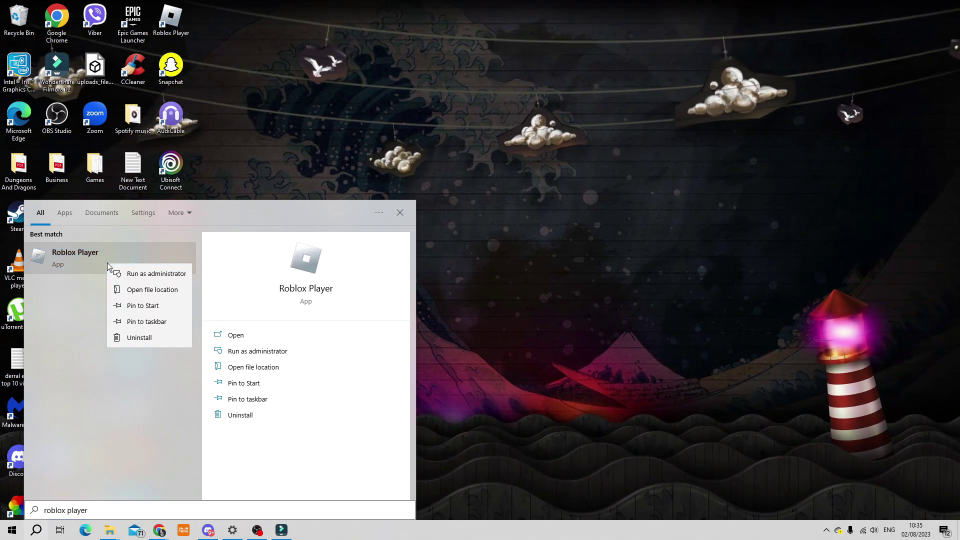
left_click(154, 291)
Open the Roblox Player shortcut's Properties dialog and move it to the right.
left_click(184, 122)
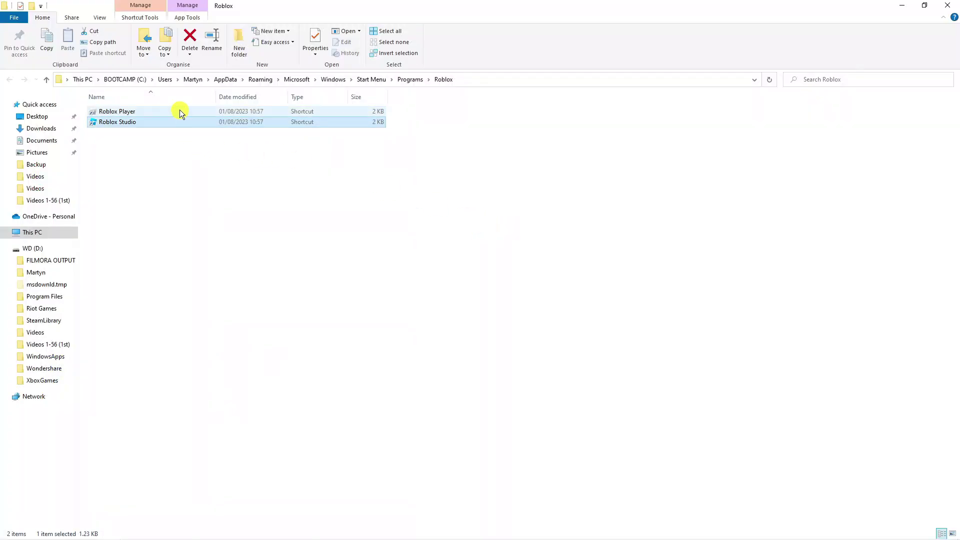
left_click(179, 111)
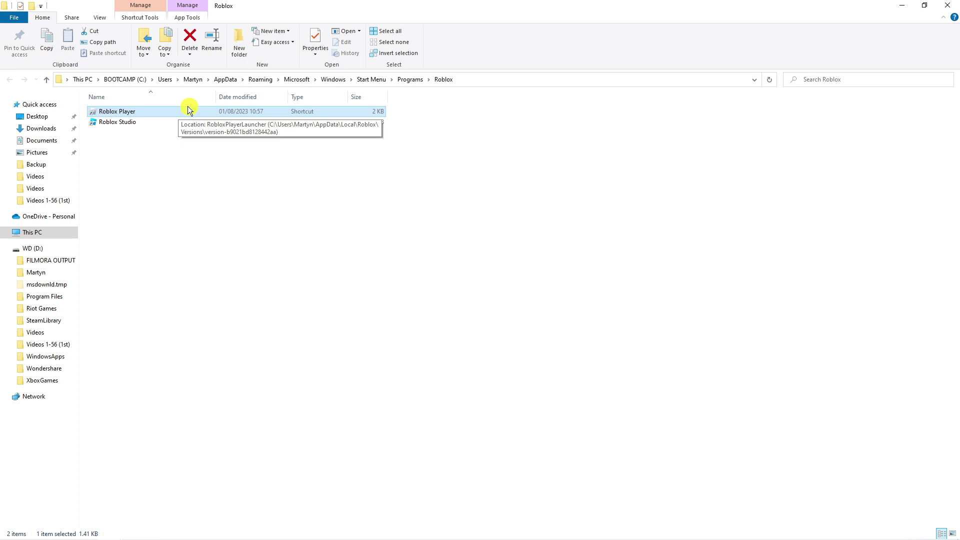
right_click(183, 110)
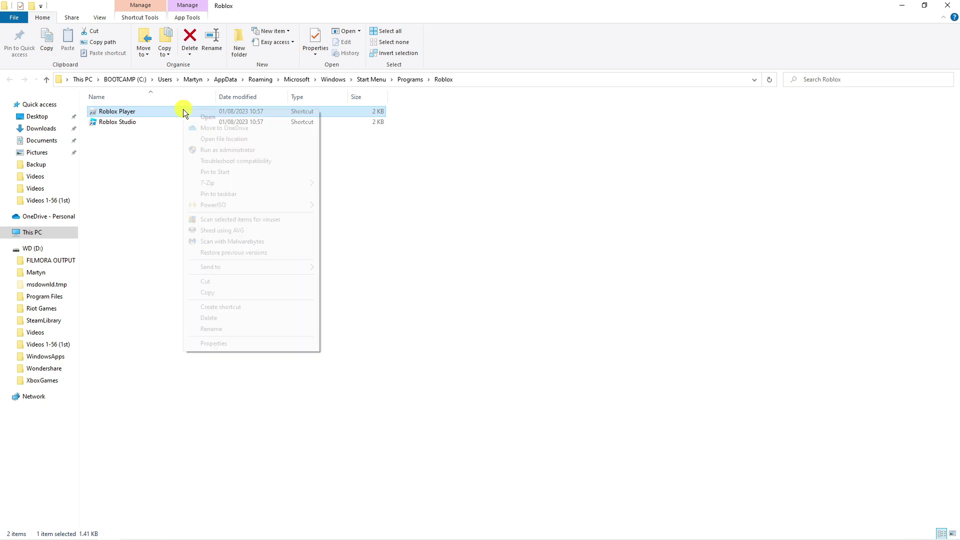
left_click(249, 343)
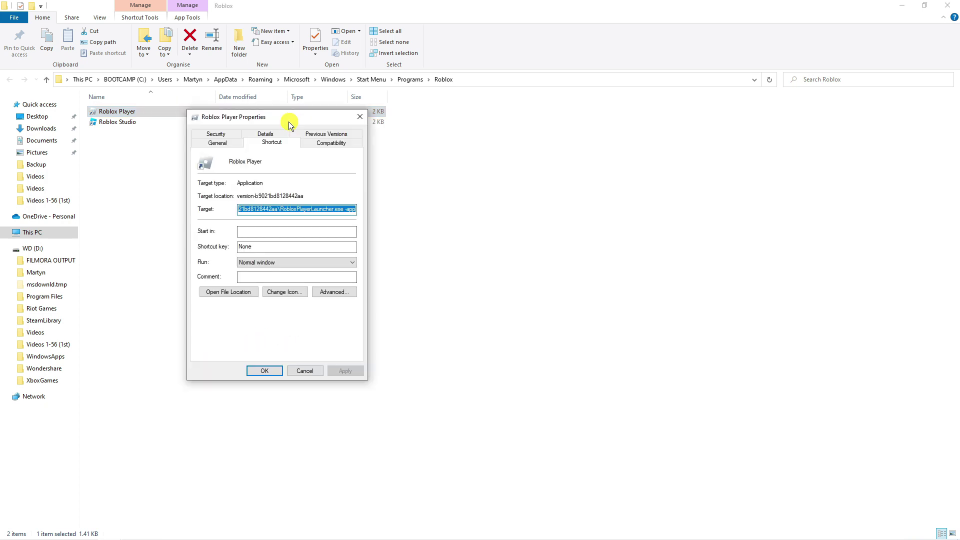
left_click_drag(289, 120, 477, 128)
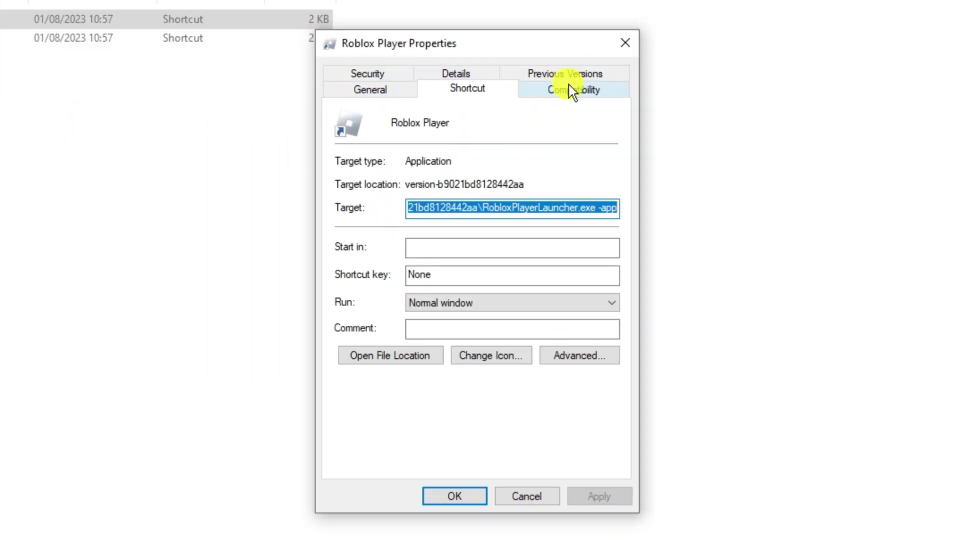
Set the shortcut's compatibility mode to Windows 7 and apply it.
left_click(571, 90)
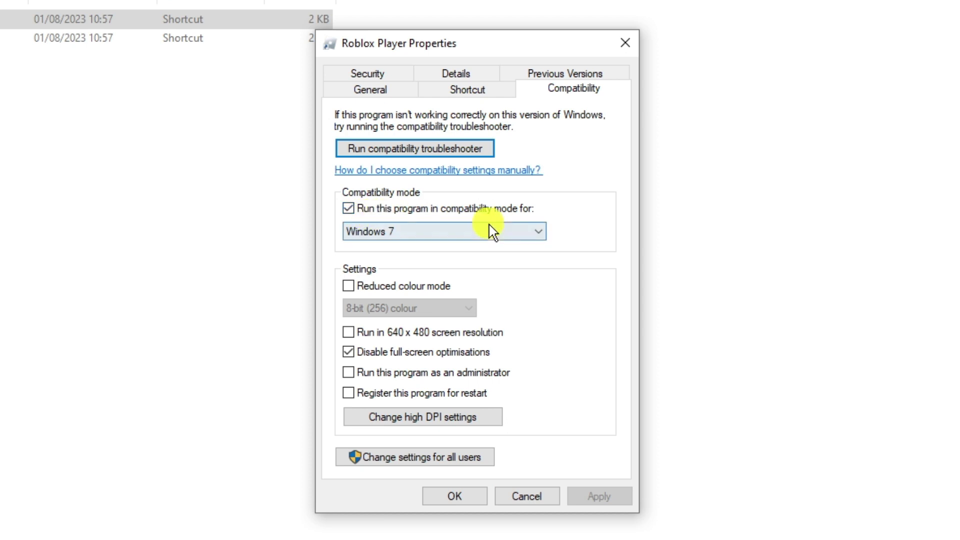
left_click(506, 232)
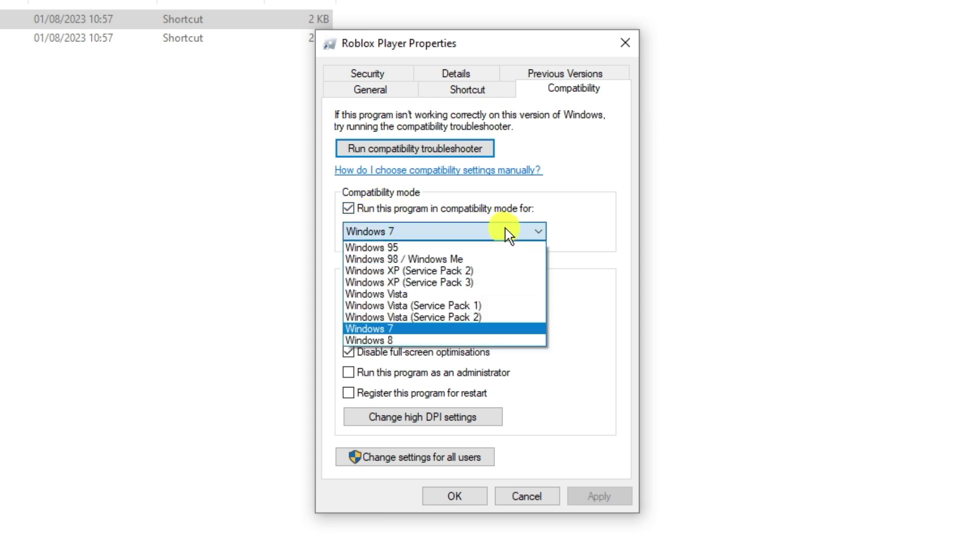
left_click(486, 328)
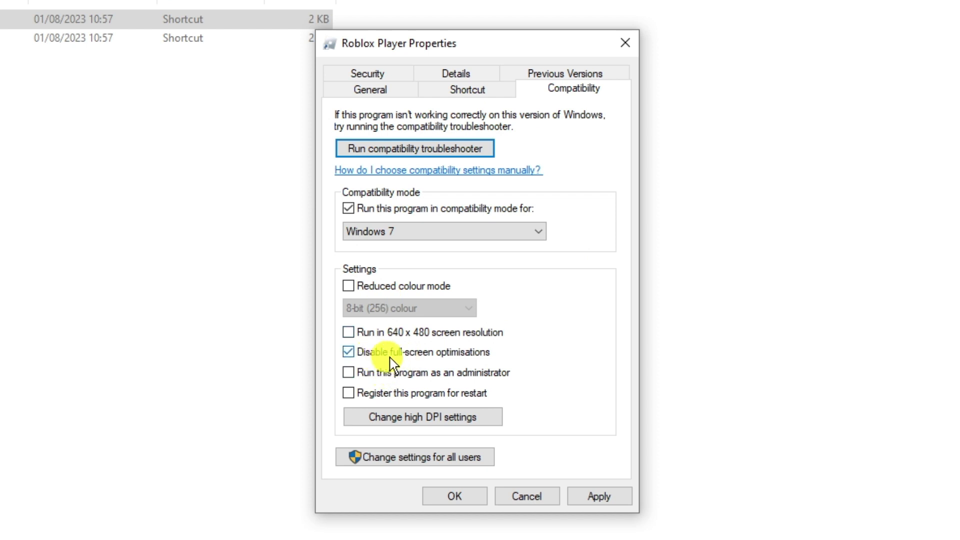
left_click(608, 497)
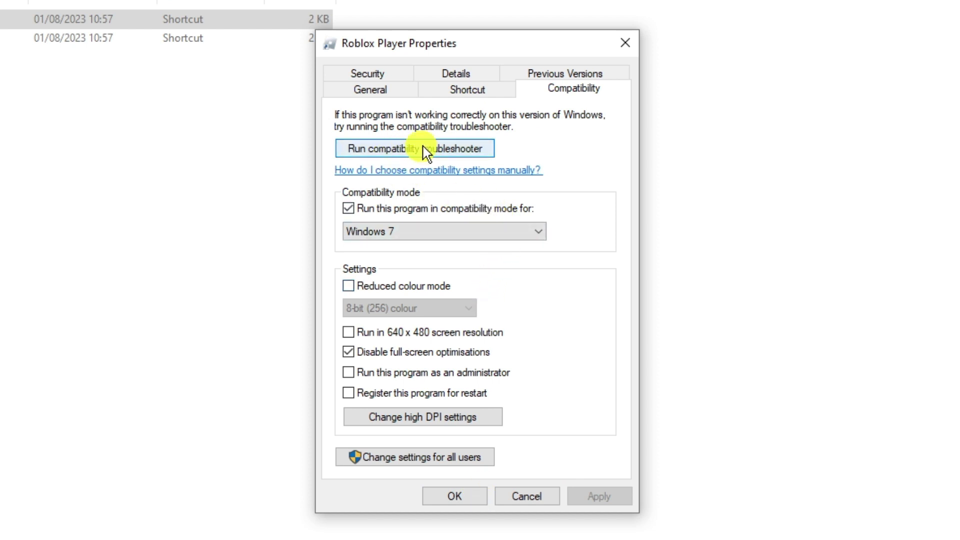
Run the compatibility troubleshooter's recommended settings and test Roblox Player.
left_click(451, 146)
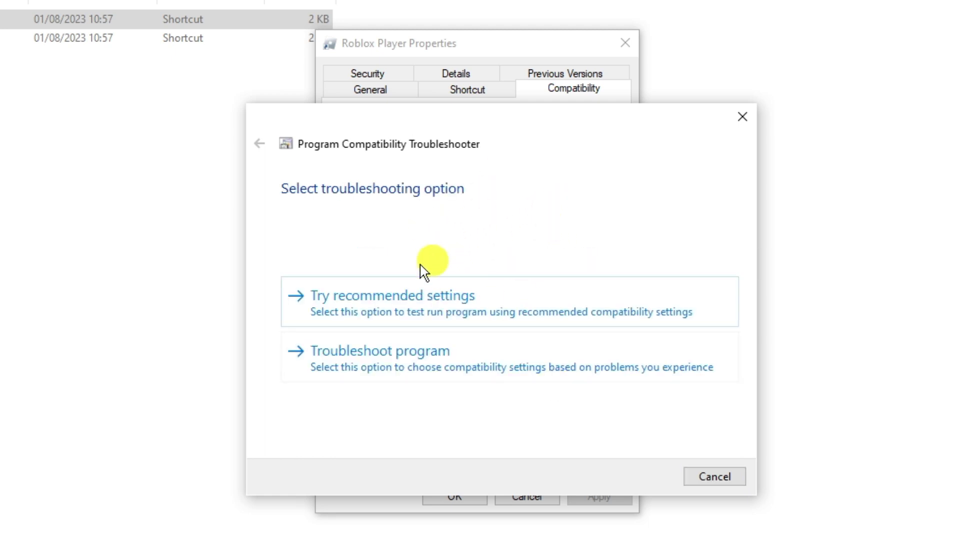
left_click(439, 298)
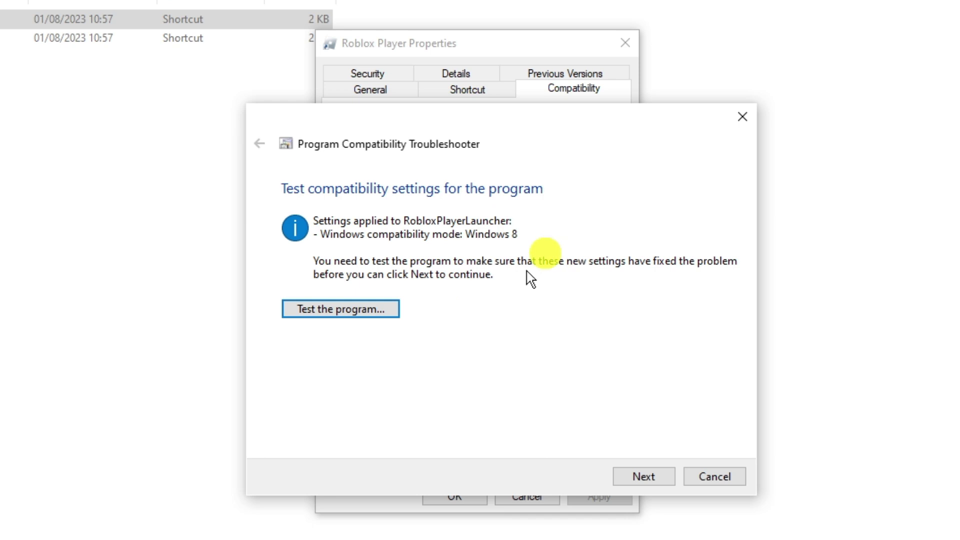
left_click(388, 314)
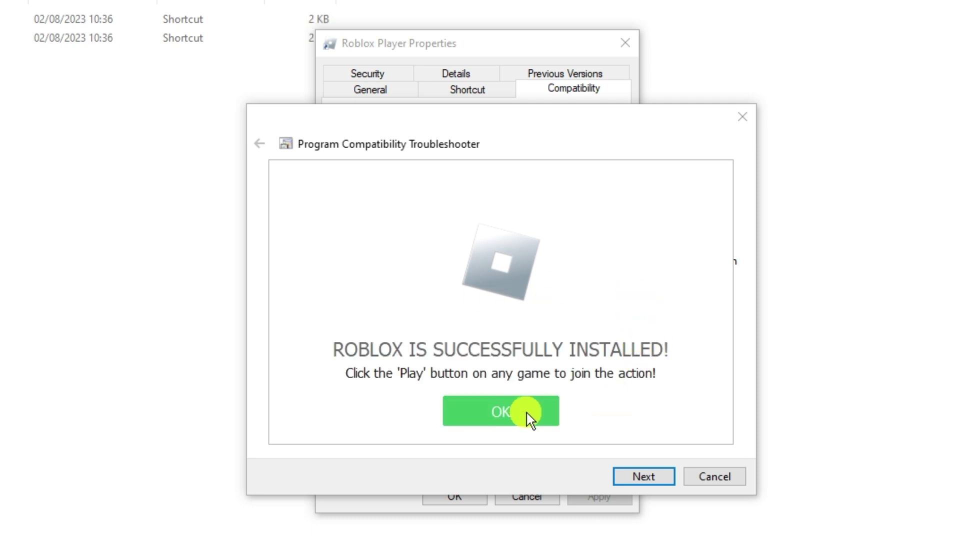
left_click(529, 415)
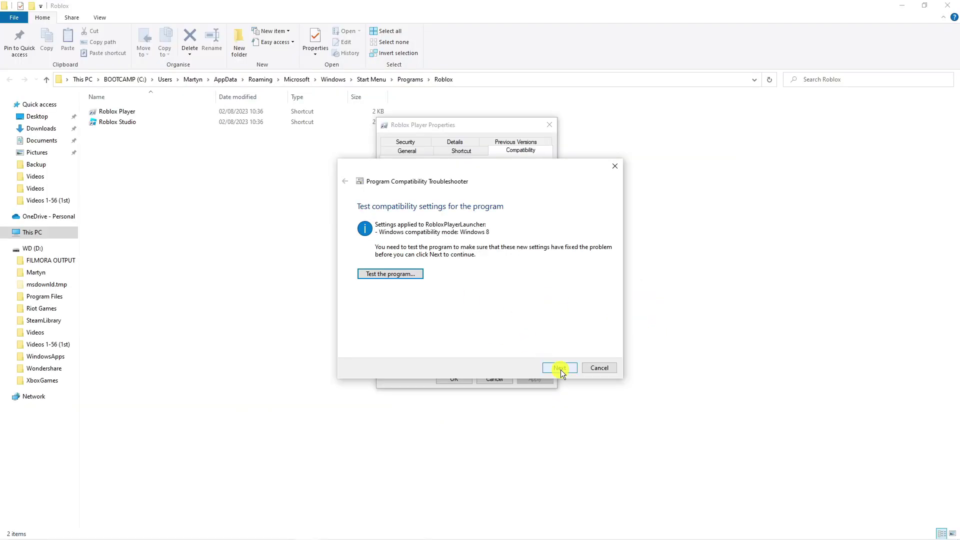
Save the recommended settings for Roblox Player and close the troubleshooter and Properties.
left_click(560, 369)
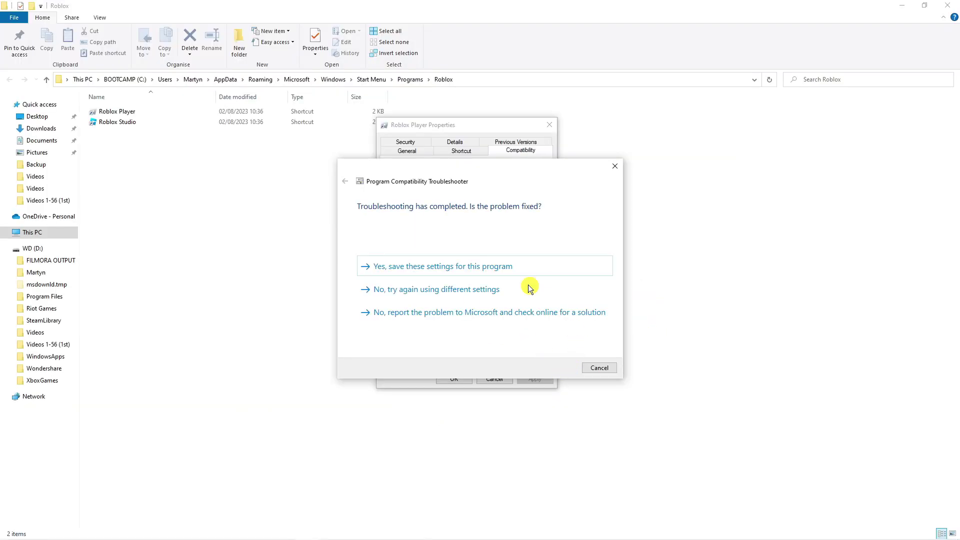
left_click(435, 267)
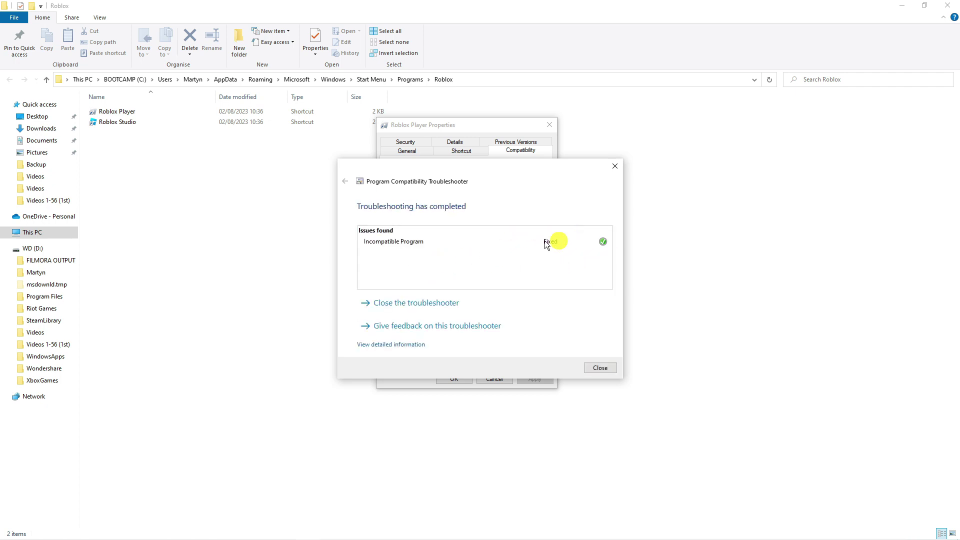
left_click(599, 367)
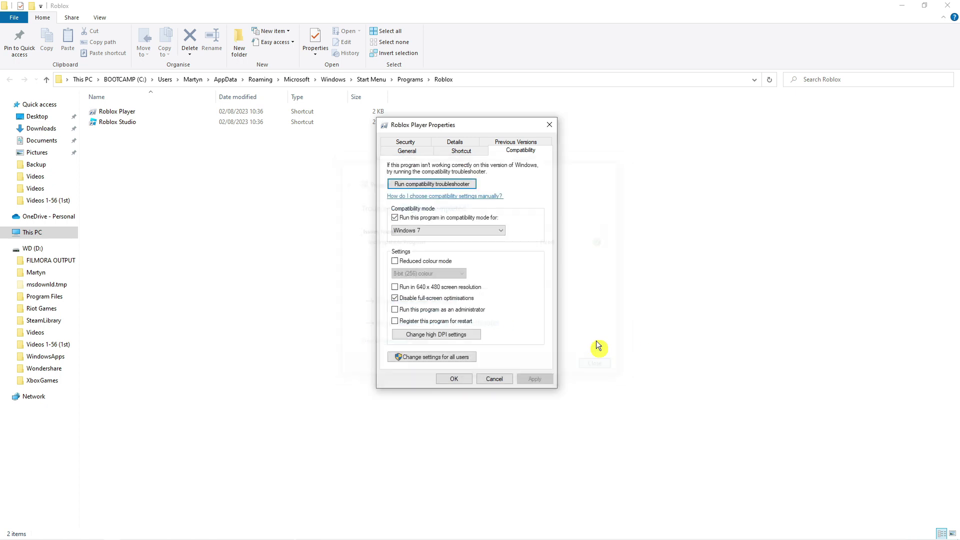
left_click(548, 123)
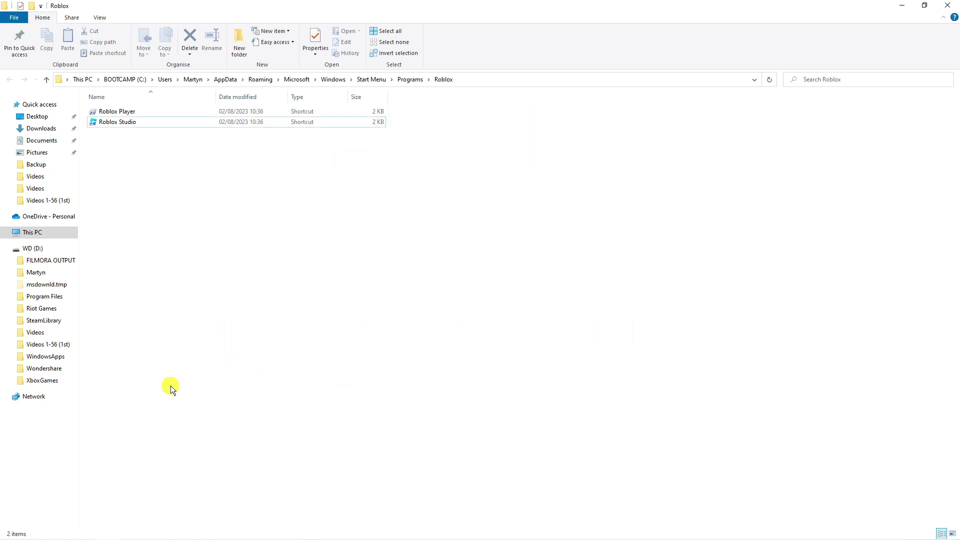